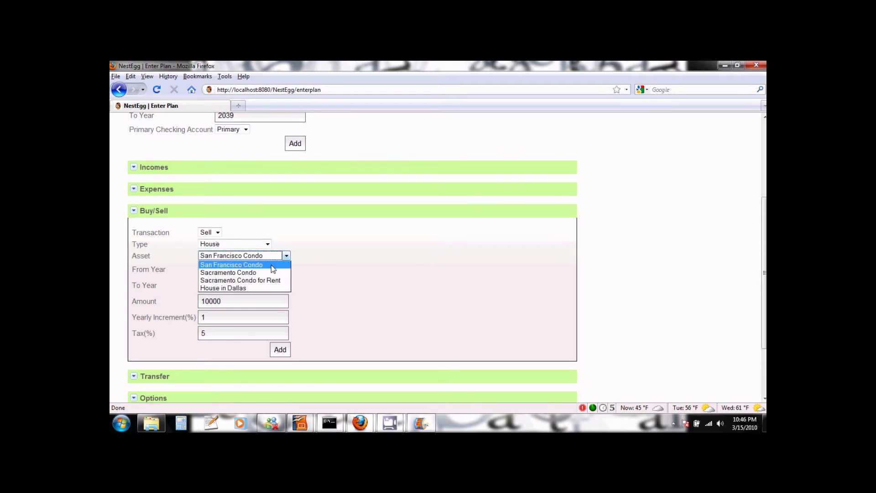
Choose San Francisco Condo as the house to sell and set both the from and to years to 2035.
click(271, 265)
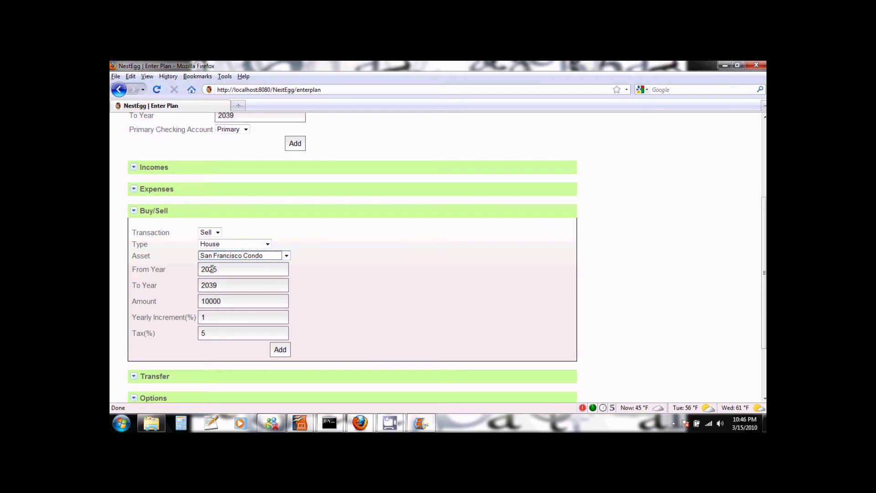
drag(211, 269, 262, 255)
text(35)
click(216, 286)
text(5)
Add the sale with amount 0, yearly increment 0% and tax 6%, and view it in Demo Plan's Sell list.
drag(218, 301, 188, 304)
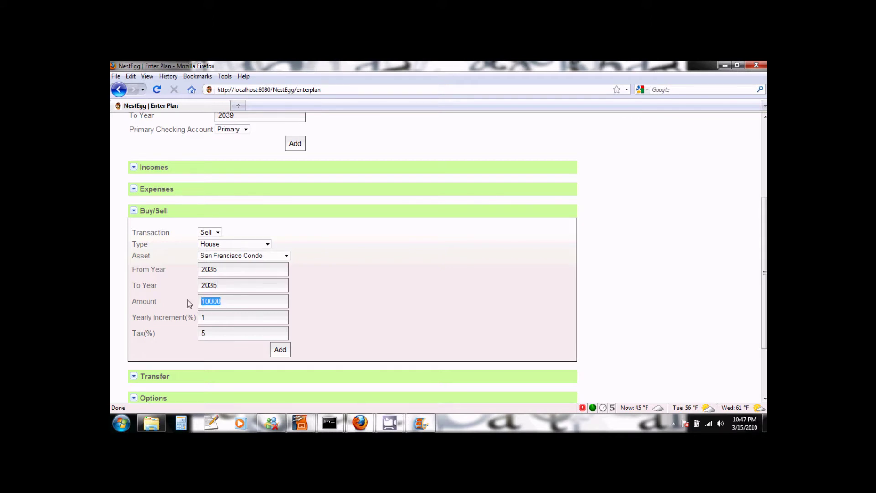
text(0)
click(211, 323)
text(0)
double_click(203, 334)
text(6)
click(281, 350)
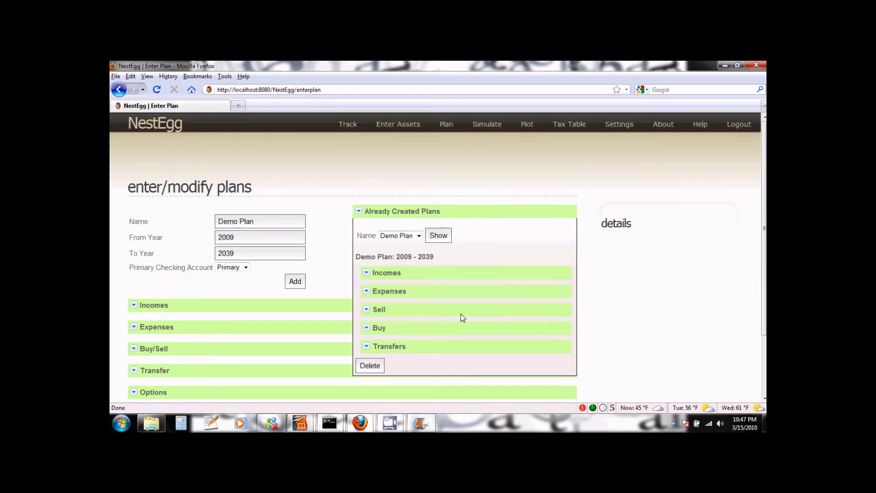
click(398, 311)
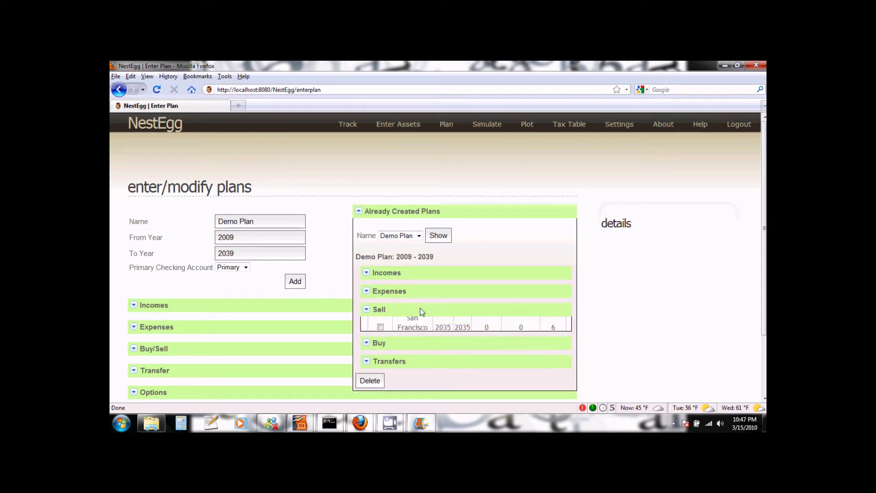
scroll(424, 308, down, 1)
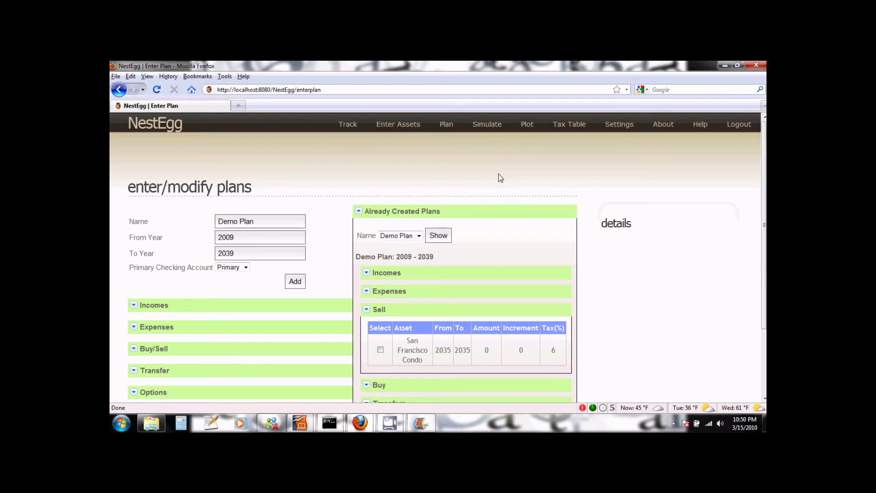
Simulate Demo Plan and continue to the plot results page.
click(487, 125)
click(145, 241)
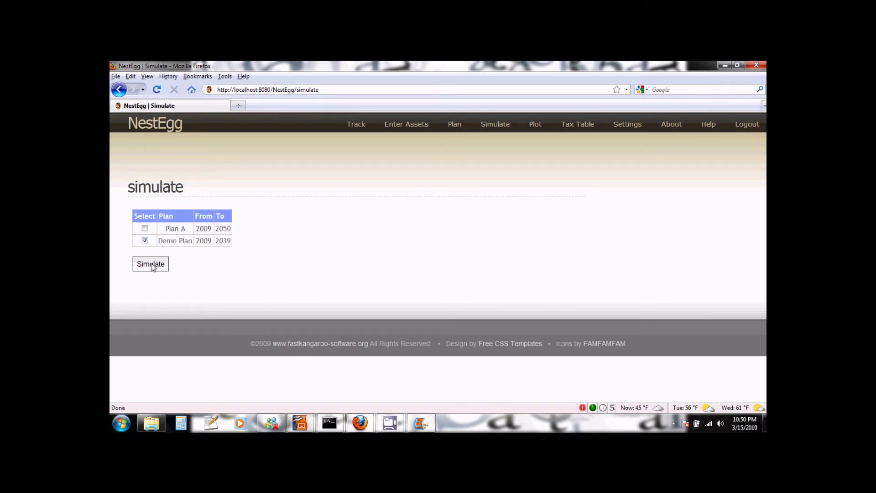
click(152, 264)
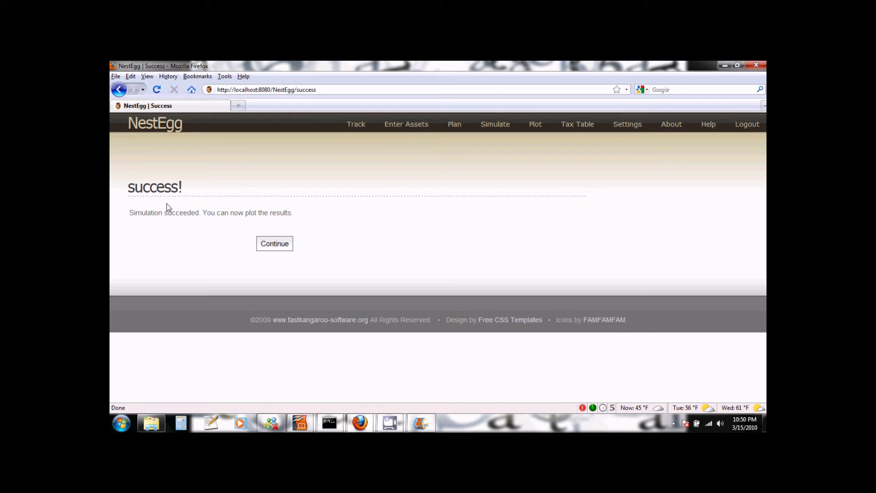
click(283, 245)
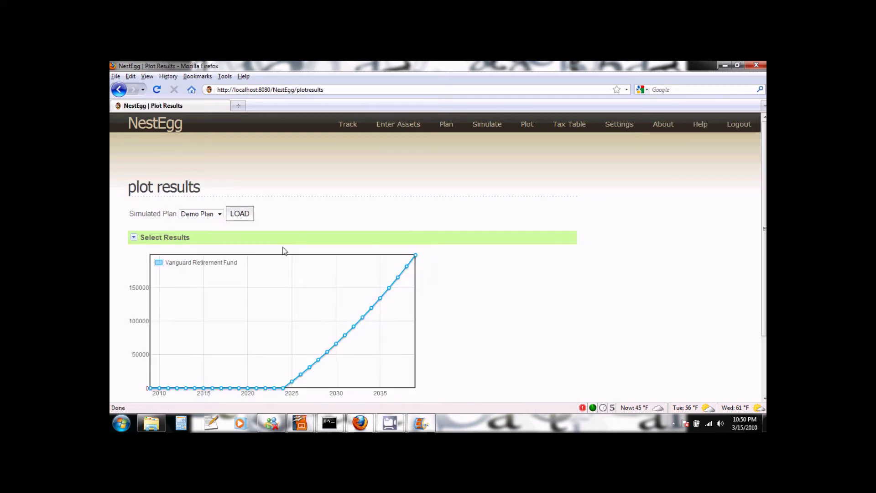
Load the simulated Demo Plan and plot its NestEgg result.
click(220, 214)
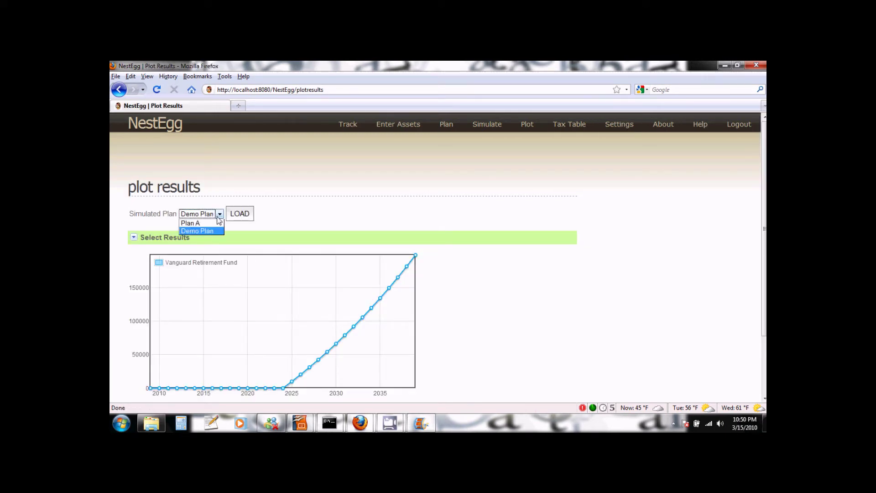
click(217, 222)
click(246, 214)
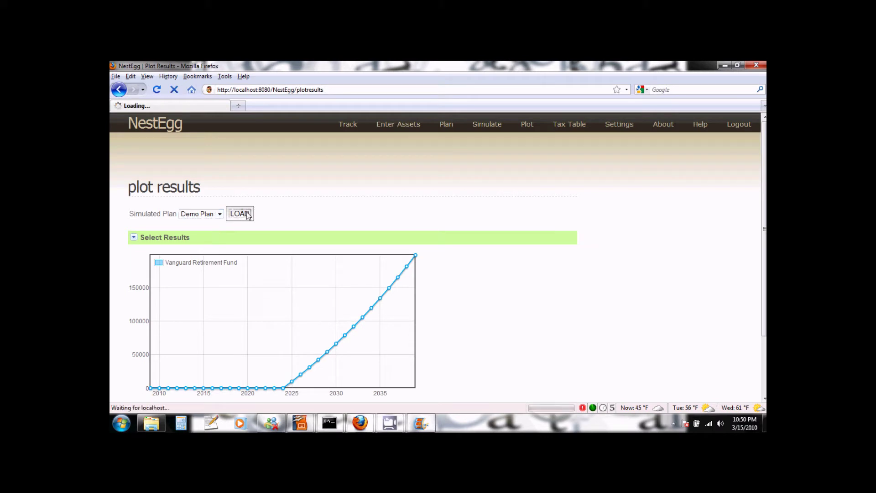
click(171, 239)
scroll(282, 208, down, 2)
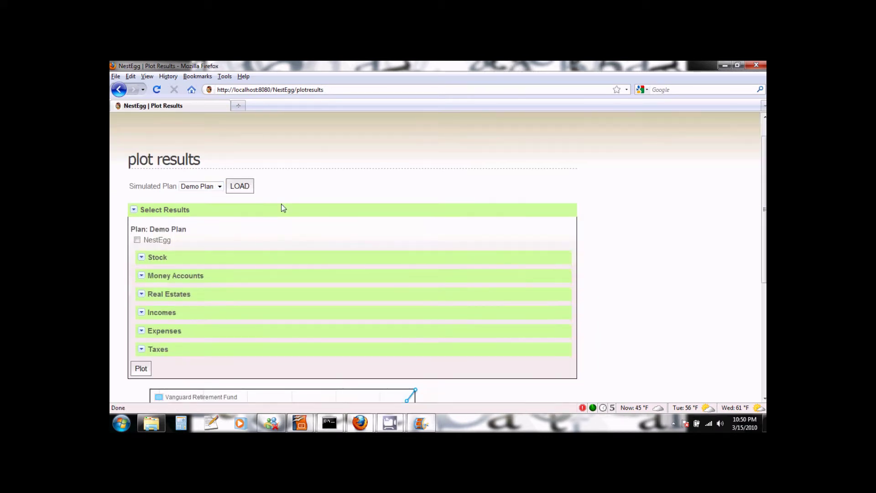
click(138, 214)
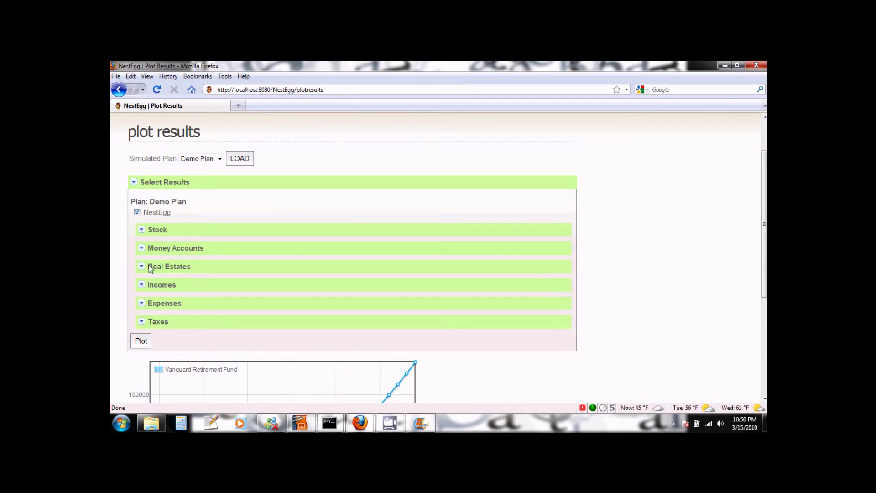
click(142, 341)
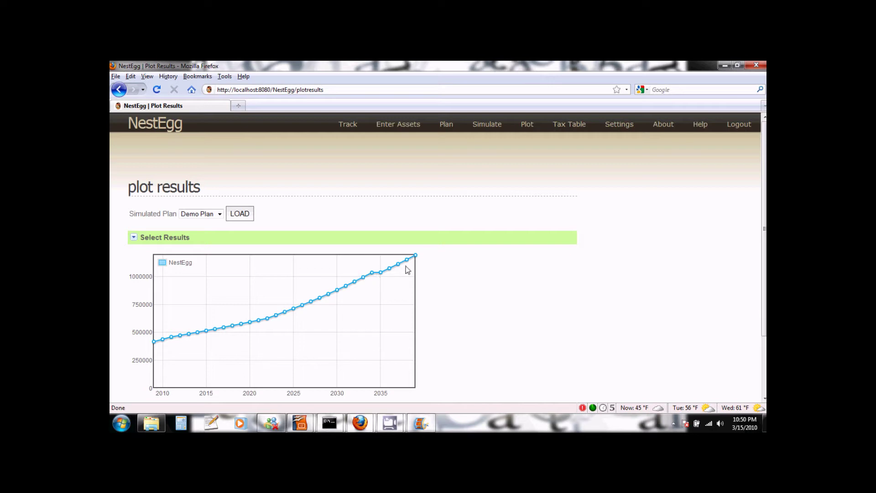
Plot the San Francisco Condo real estate instead of NestEgg and examine its value around the sale year.
click(155, 242)
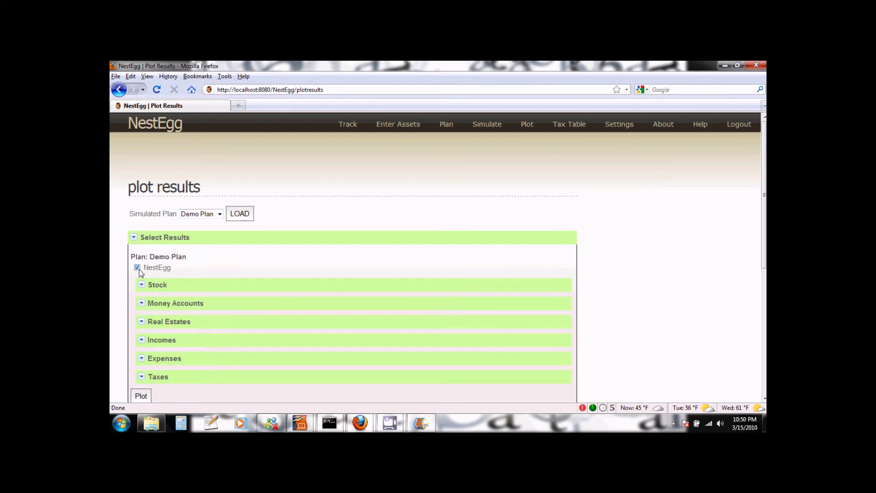
scroll(250, 282, down, 1)
click(163, 299)
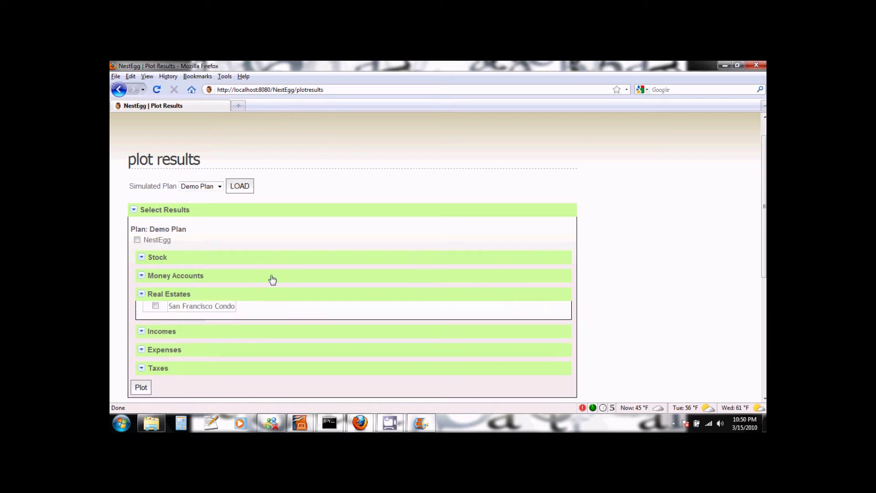
click(156, 324)
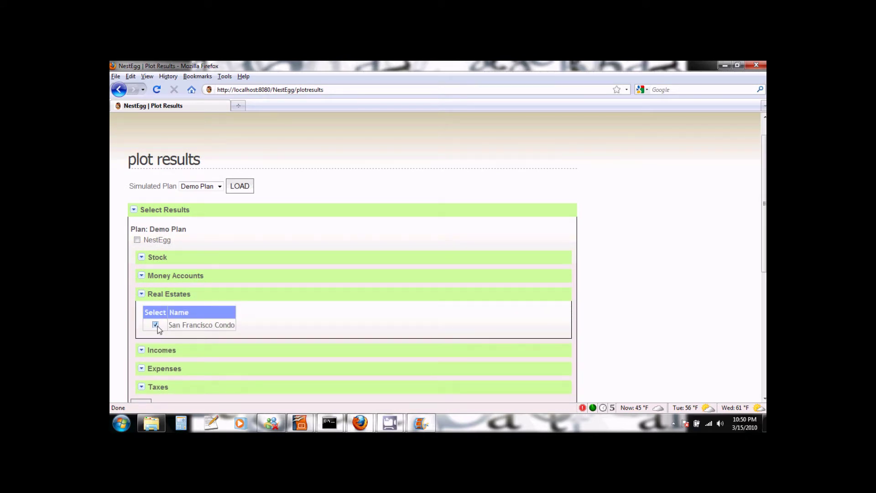
scroll(254, 313, down, 2)
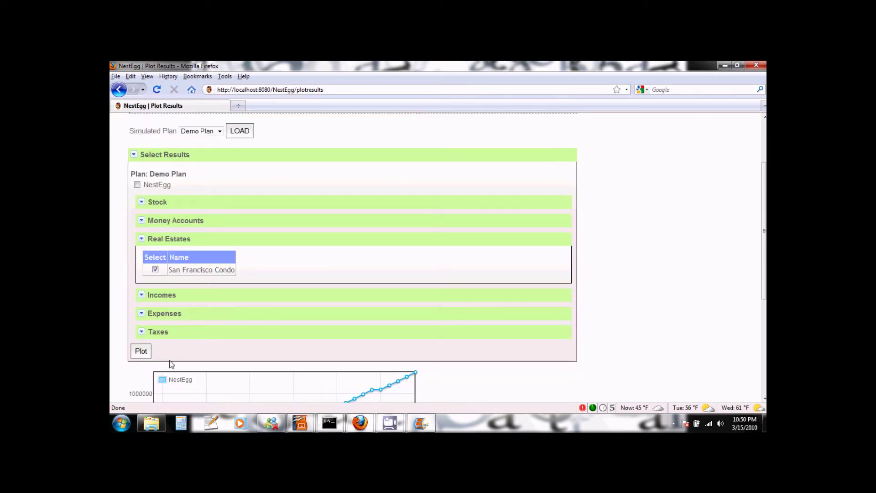
click(144, 352)
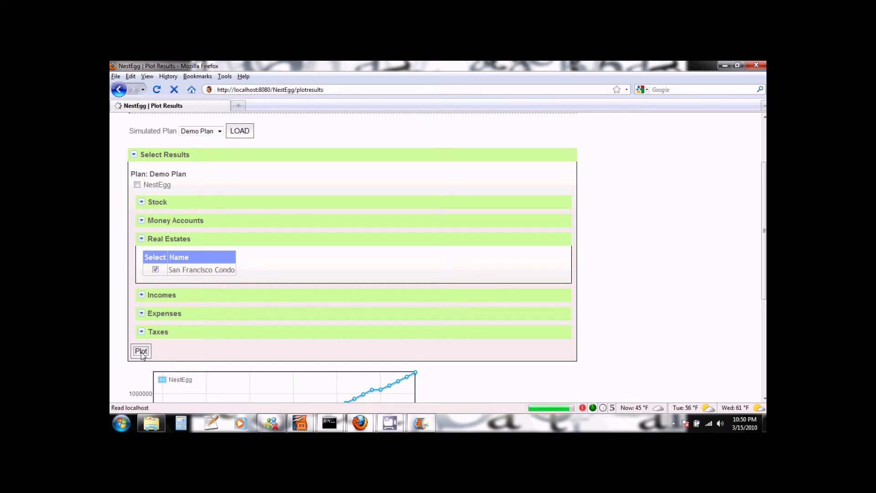
scroll(415, 301, down, 1)
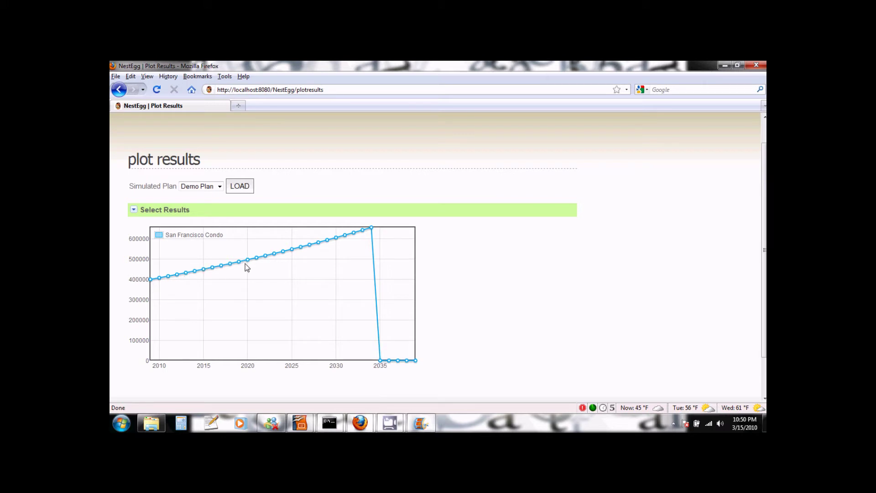
mouse_move(373, 229)
mouse_move(382, 363)
Plot the Primary money account of Demo Plan.
click(216, 212)
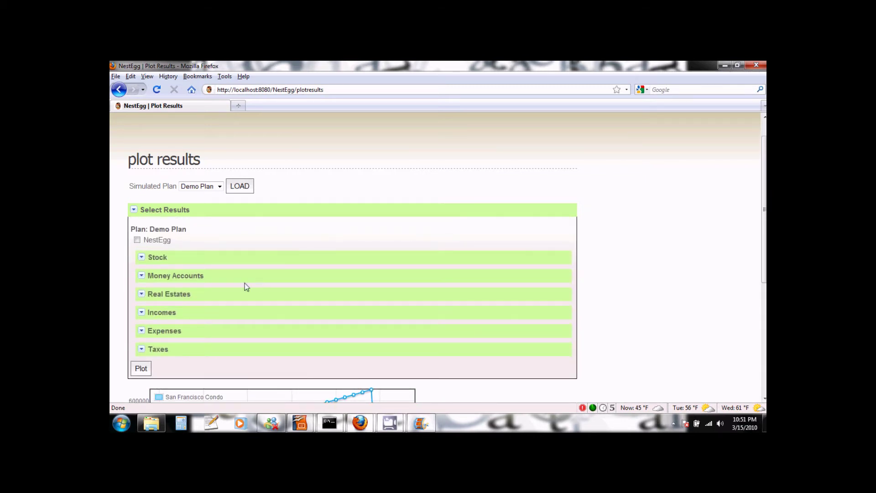
click(161, 277)
click(155, 318)
scroll(372, 293, down, 3)
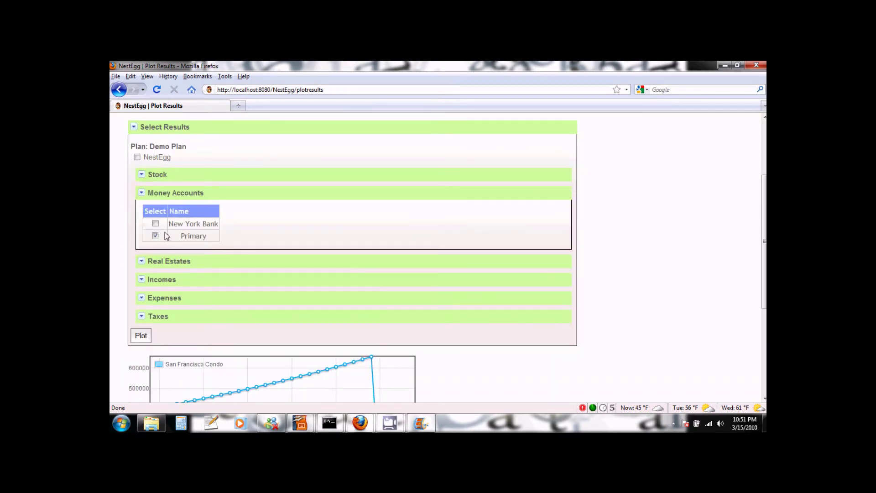
click(144, 338)
scroll(487, 311, down, 1)
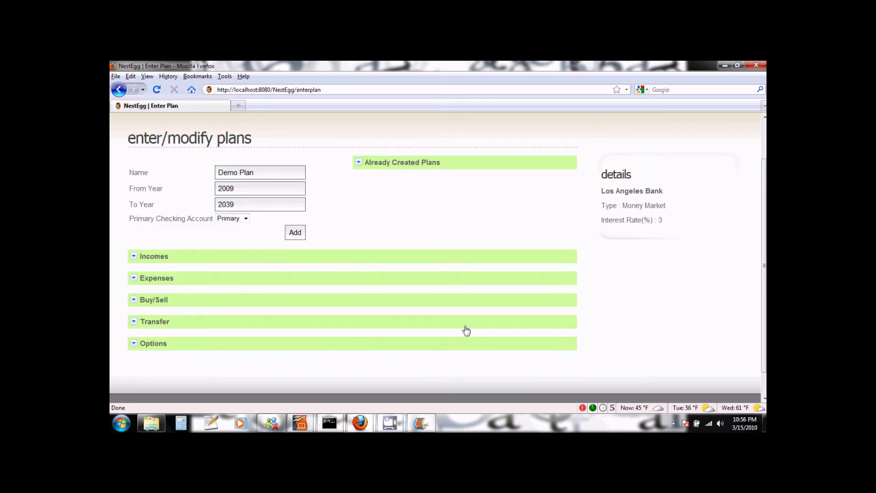
Set up a Demo Plan transfer from the Primary account to Los Angeles Bank.
click(203, 327)
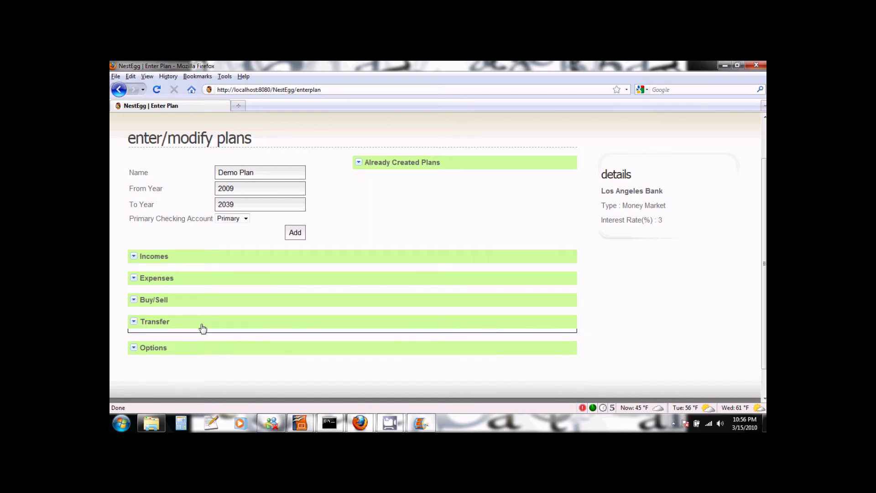
scroll(303, 316, down, 1)
scroll(303, 315, down, 1)
click(259, 288)
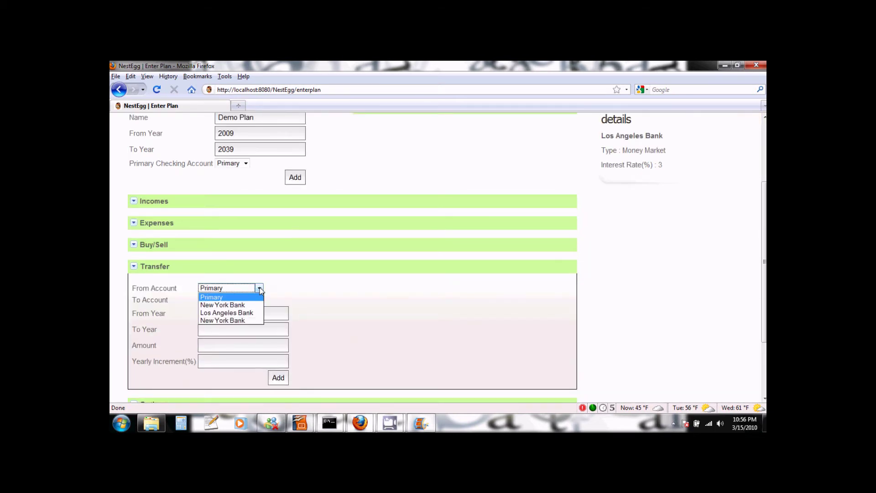
click(237, 298)
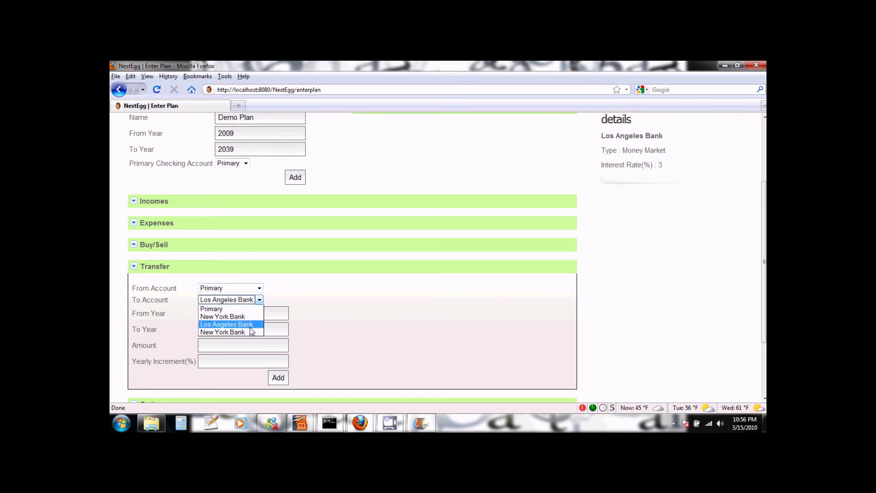
click(218, 309)
click(258, 299)
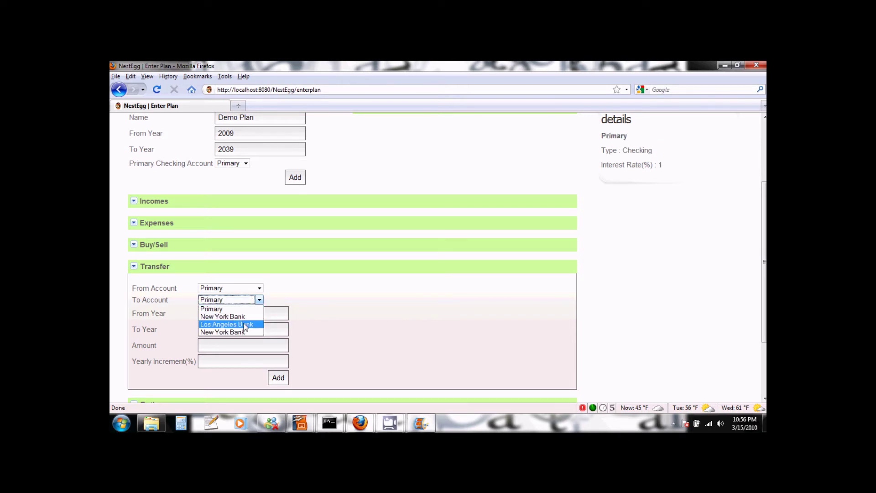
click(247, 324)
Check the Los Angeles Bank account details and set the transfer years from 2035 to 2039.
scroll(574, 329, up, 1)
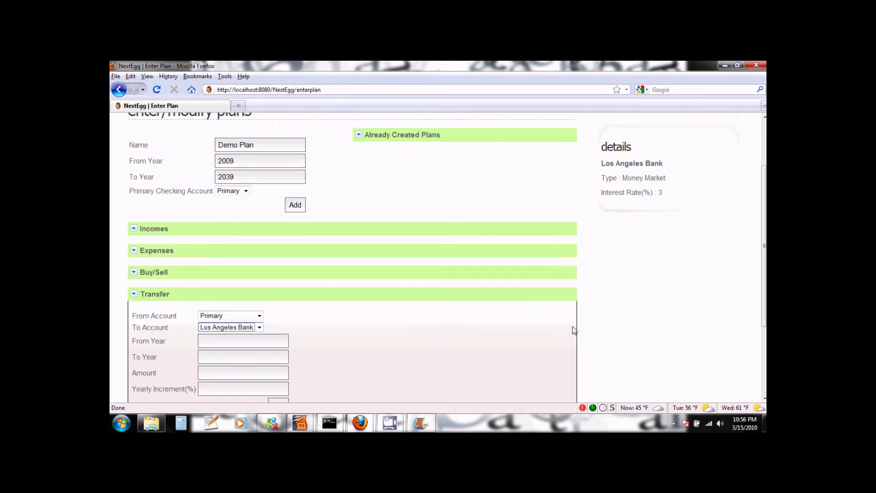
scroll(658, 230, up, 2)
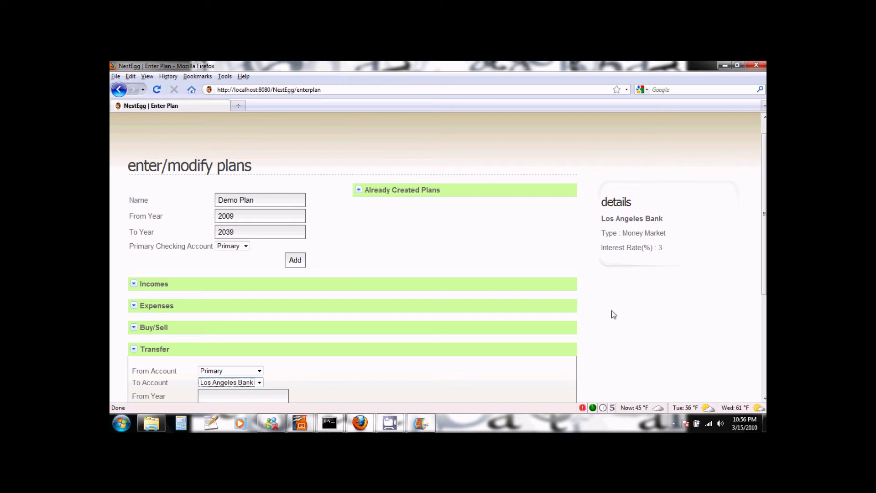
scroll(612, 311, down, 2)
scroll(614, 315, down, 1)
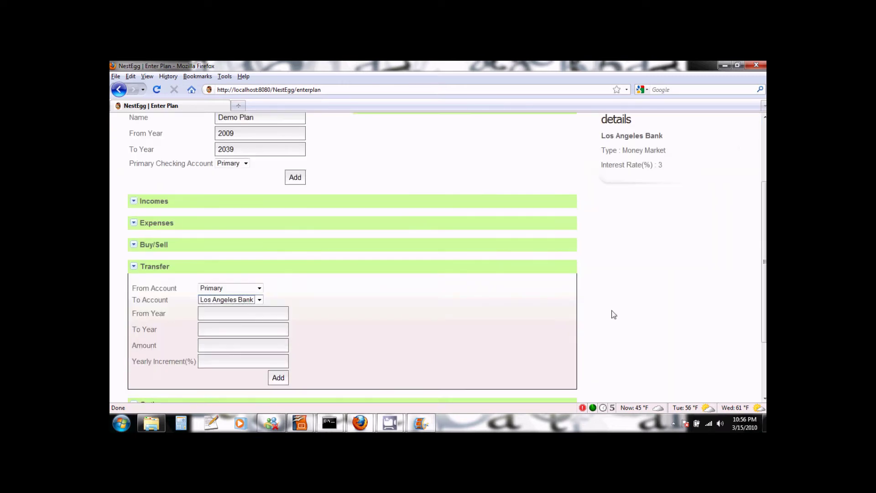
click(217, 311)
text(2035)
key(Tab)
text(203)
text(9)
Add the transfer with amount 500000 and yearly increment 1%, and view it in Demo Plan's Transfers list.
text(700)
text(000)
text(1)
drag(204, 345, 200, 345)
text(5)
click(278, 379)
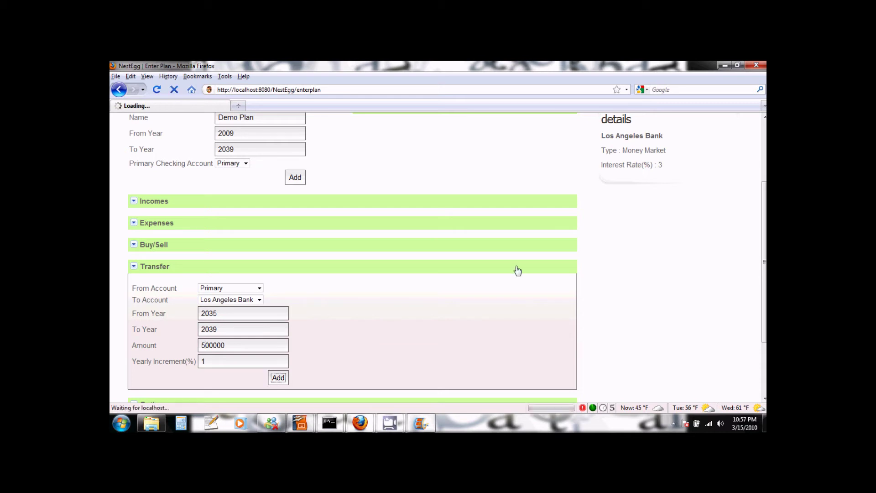
click(391, 348)
scroll(476, 305, down, 2)
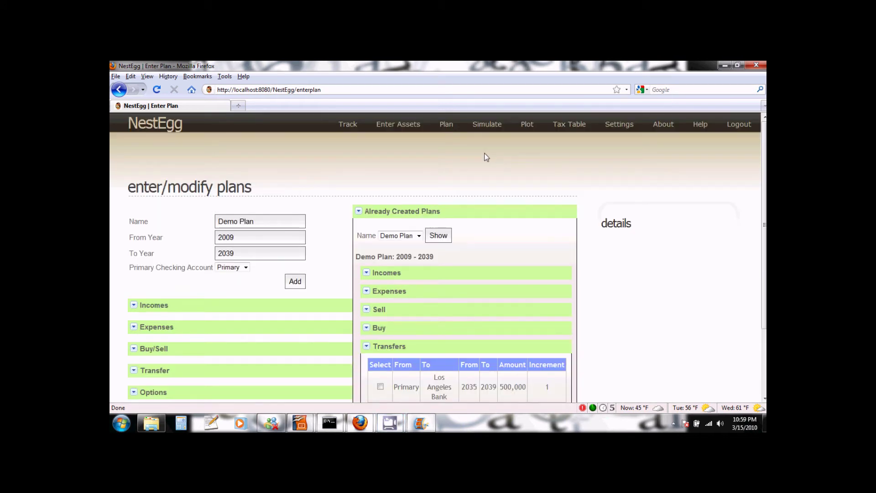
Simulate Demo Plan again with the added transfer and continue to the plot results page.
click(496, 132)
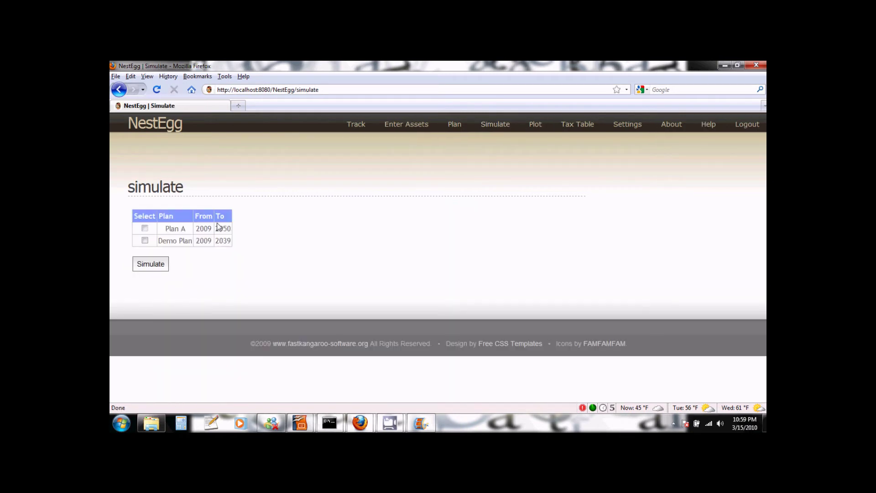
click(145, 241)
click(157, 264)
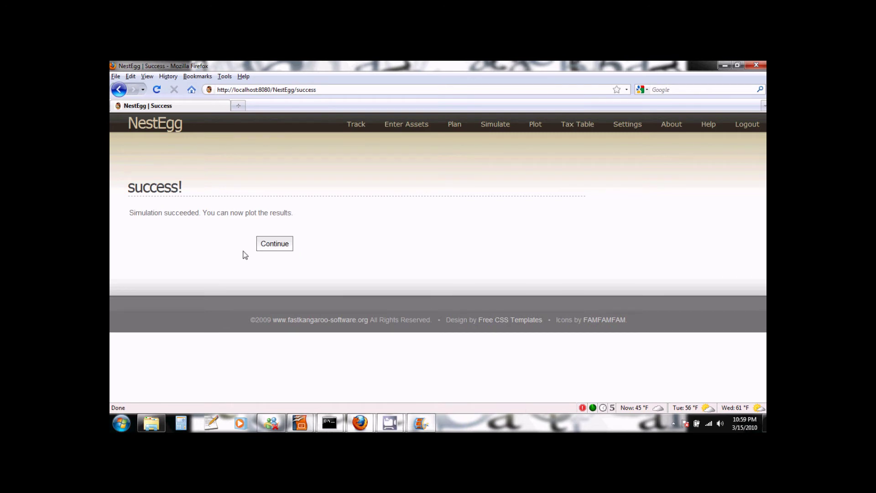
click(270, 242)
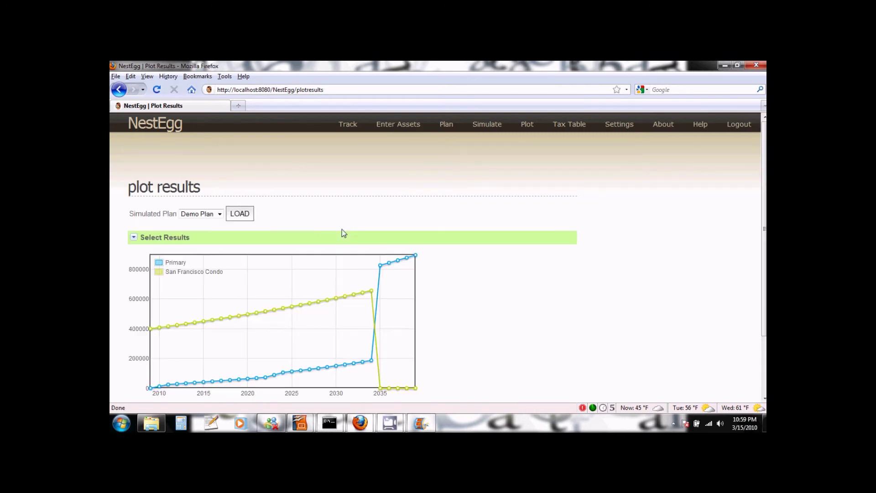
Load the newly simulated Demo Plan results for plotting.
click(219, 214)
click(214, 232)
click(242, 216)
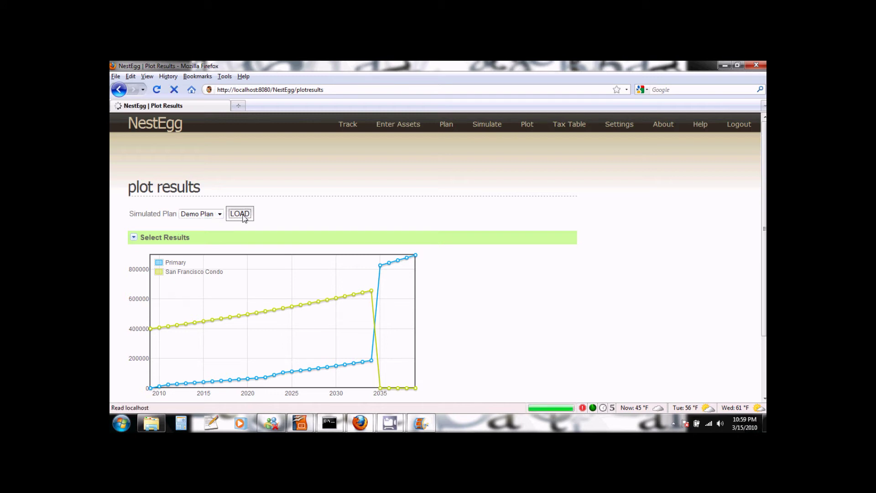
Plot the NestEgg total for Demo Plan from the selectable results.
click(176, 237)
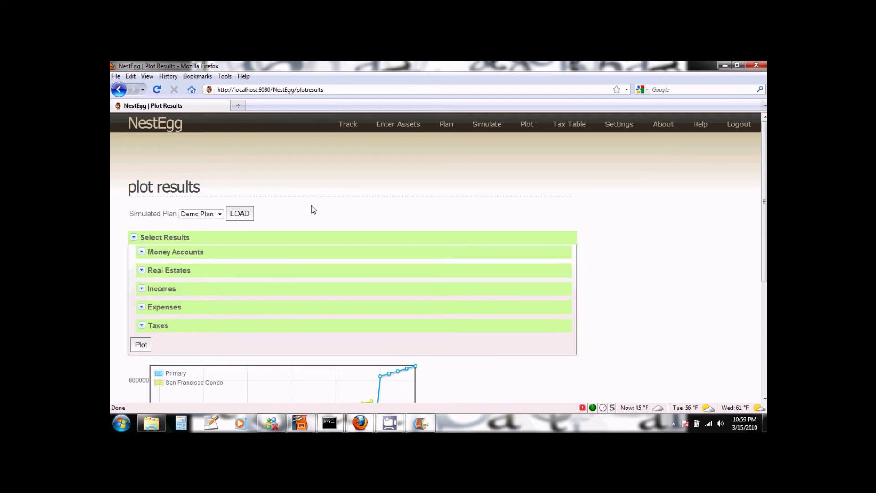
scroll(311, 209, down, 1)
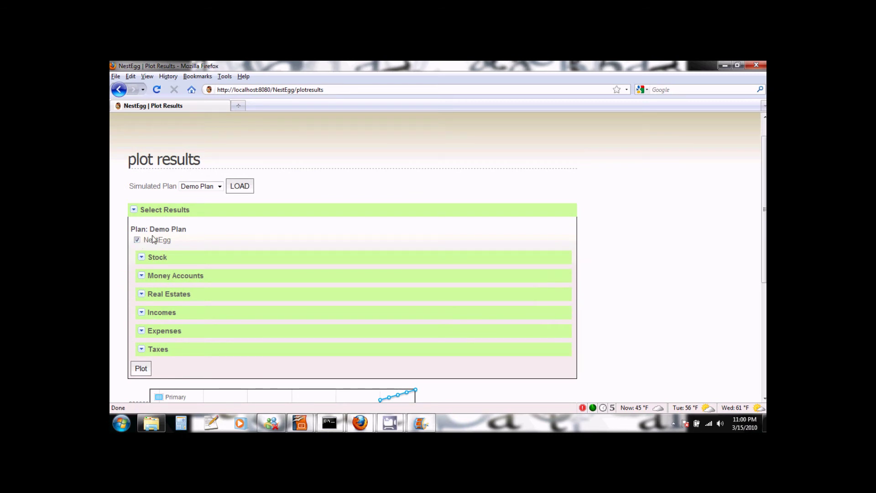
scroll(281, 228, down, 2)
click(141, 313)
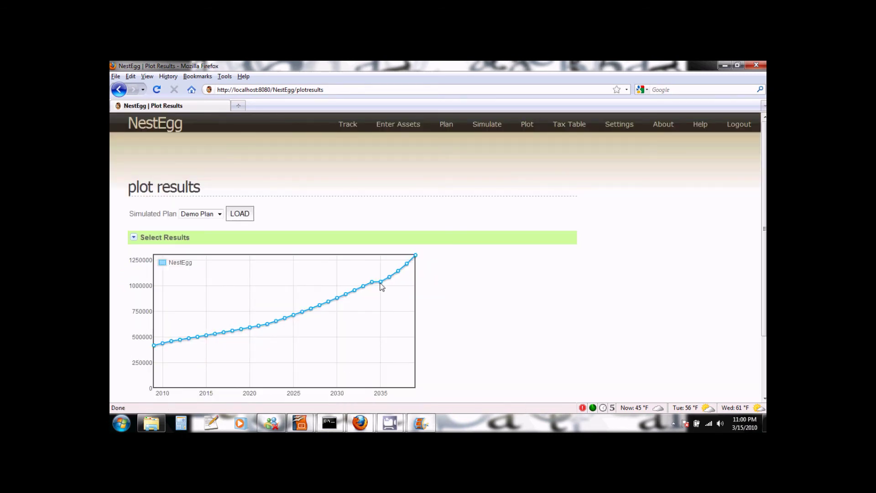
Plot only the Primary money account in place of the NestEgg total and inspect its 2035 point.
click(227, 241)
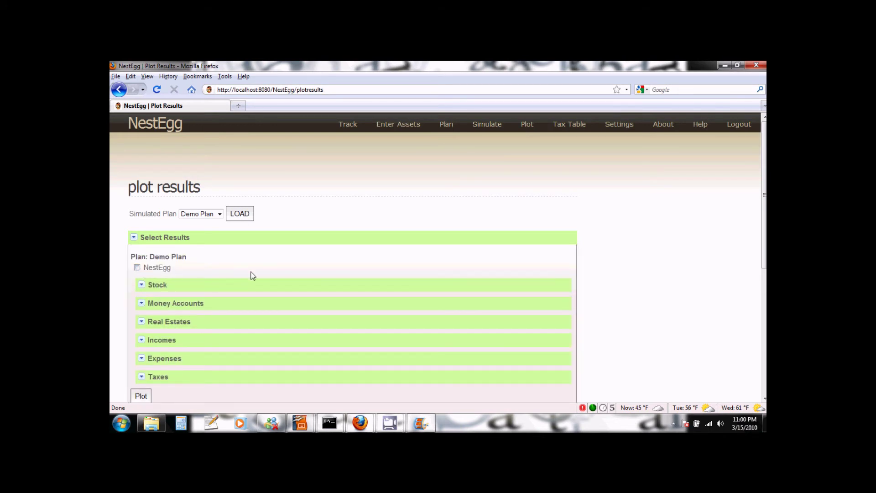
scroll(250, 274, down, 1)
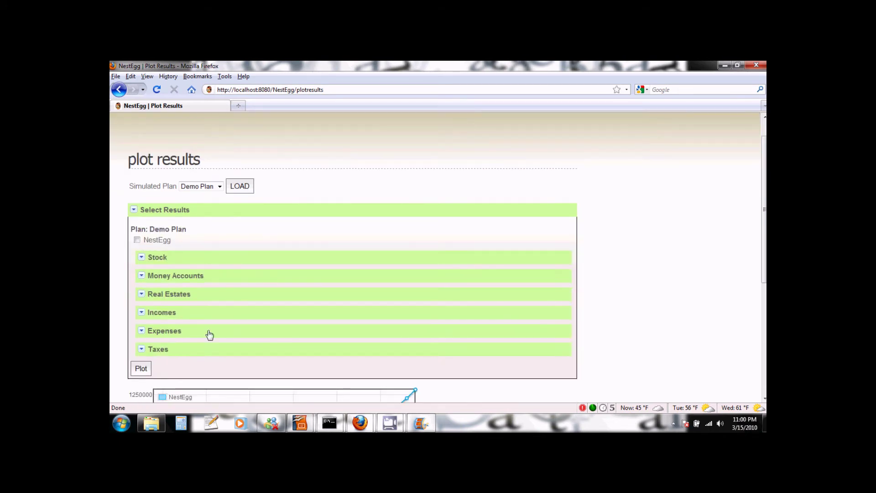
click(161, 276)
click(156, 331)
scroll(343, 323, down, 3)
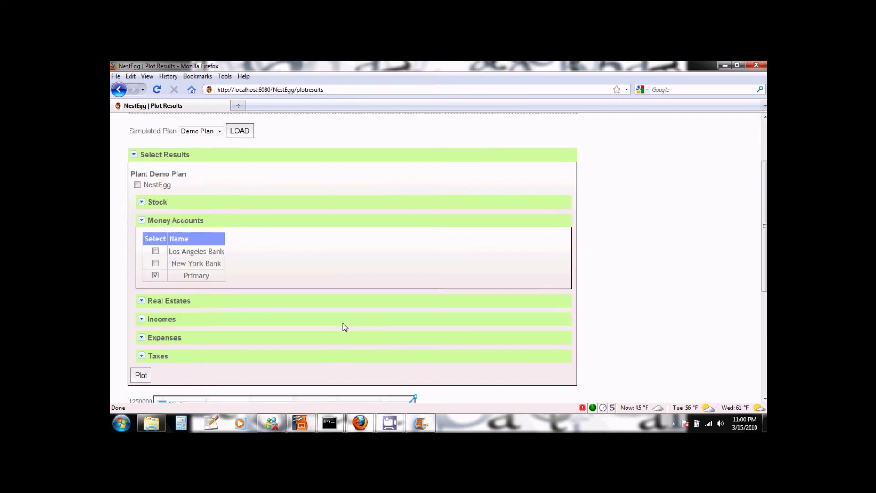
click(143, 348)
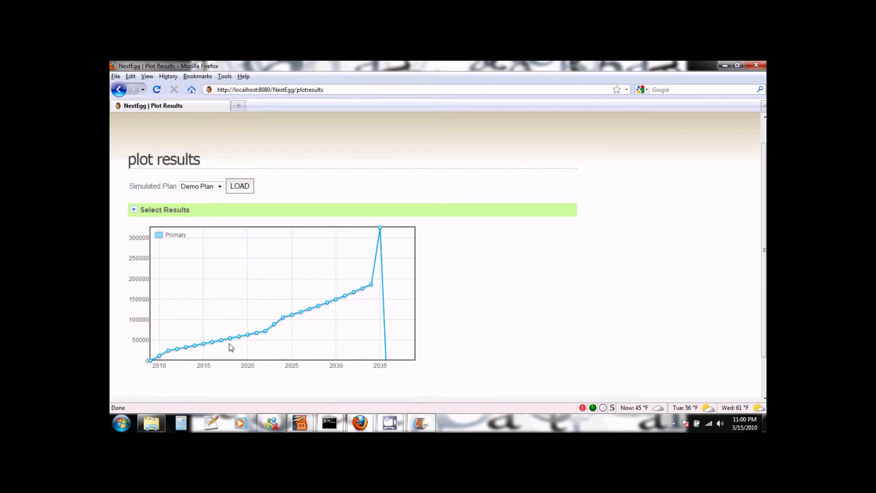
mouse_move(383, 231)
Add Los Angeles Bank to the selected money accounts and plot it together with Primary.
scroll(454, 343, up, 1)
click(176, 238)
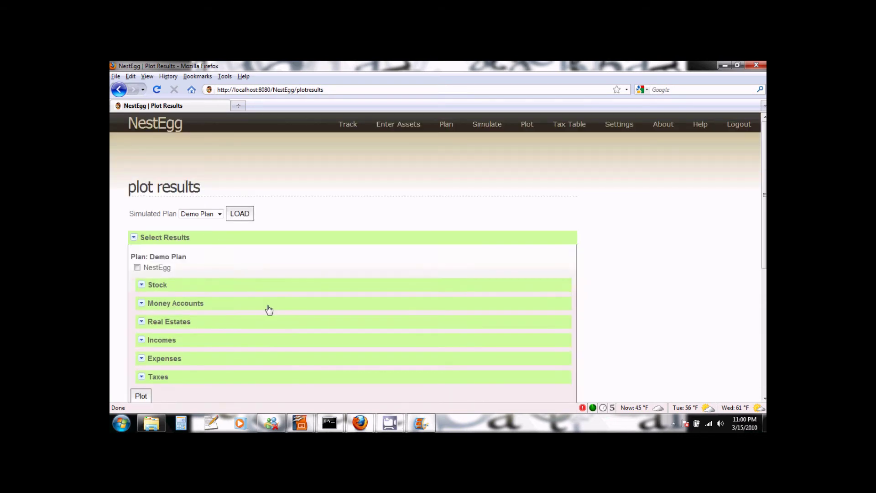
click(167, 303)
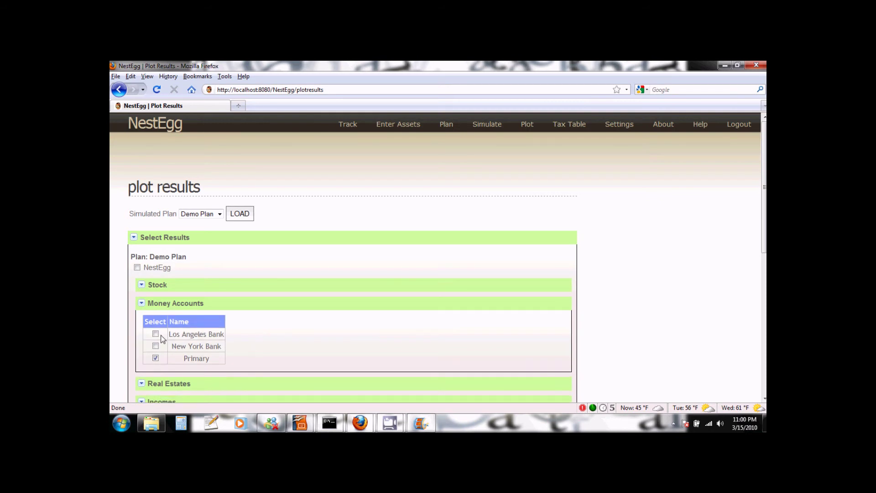
click(155, 334)
scroll(483, 327, down, 4)
click(141, 348)
scroll(485, 346, down, 1)
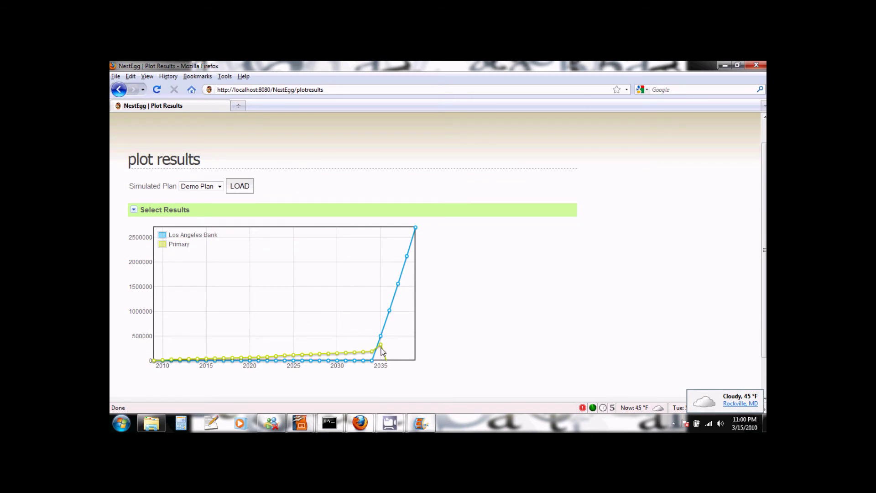
mouse_move(382, 350)
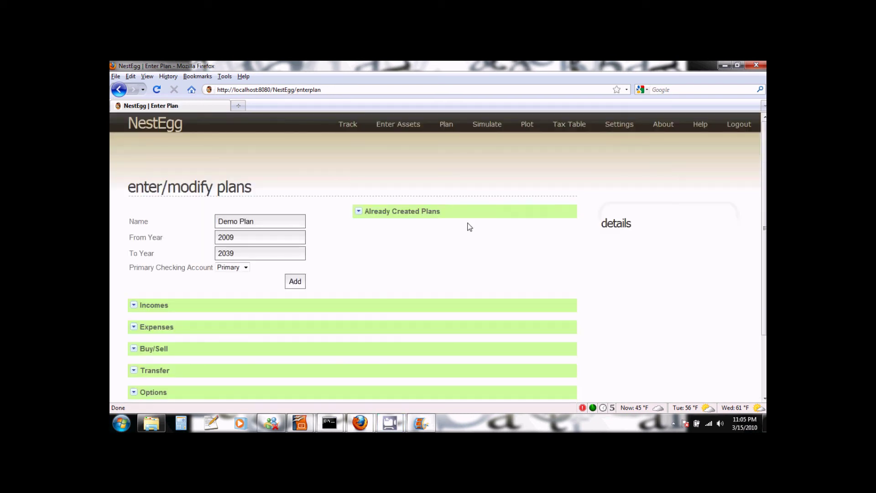
Add a transfer of 500000 from Primary to Los Angeles Bank for 2036 to 2039 with a 1% yearly increment.
scroll(297, 327, down, 2)
click(164, 319)
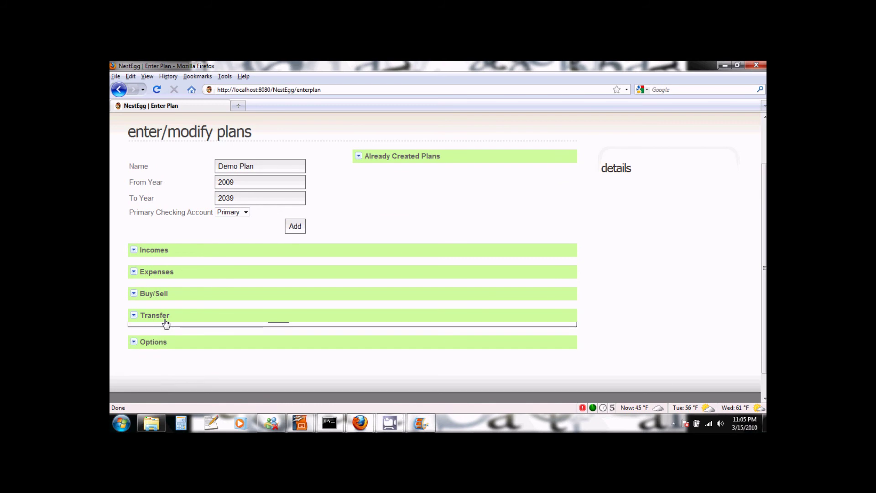
scroll(360, 320, down, 1)
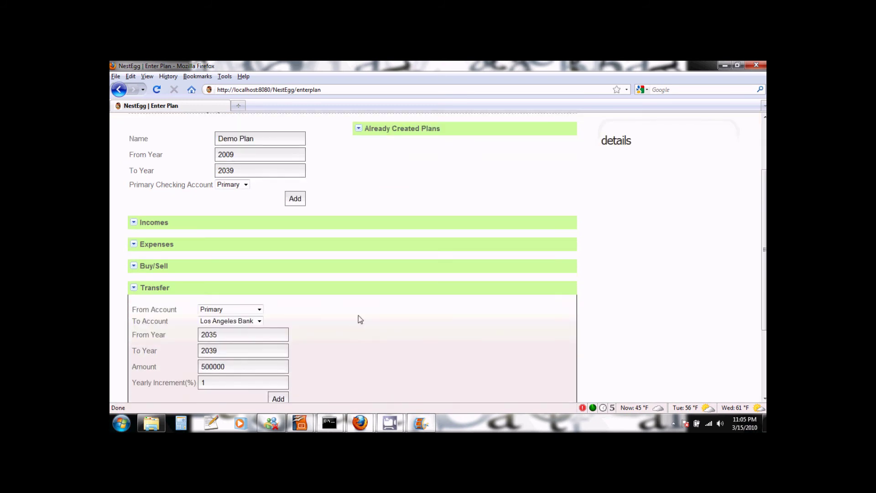
scroll(357, 316, down, 1)
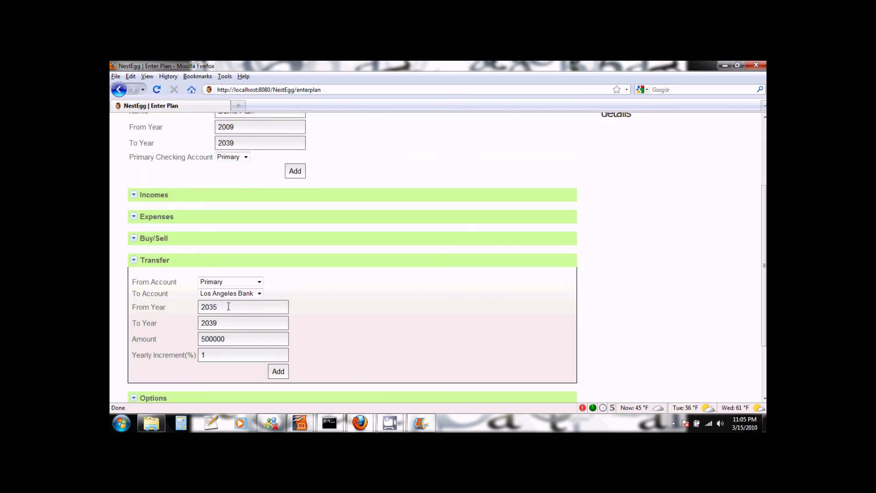
click(228, 307)
key(BackSpace)
text(6)
click(276, 370)
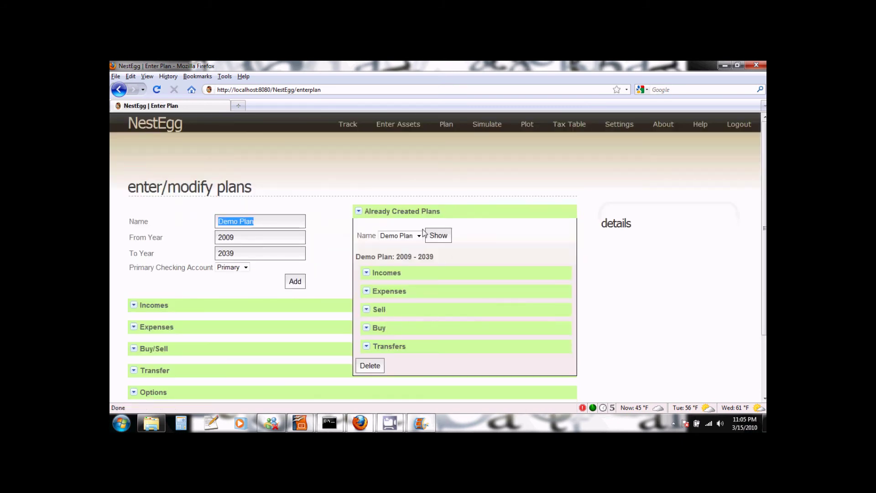
Delete the transfer starting in 2035 from Demo Plan and check the plan's Transfers list.
click(391, 346)
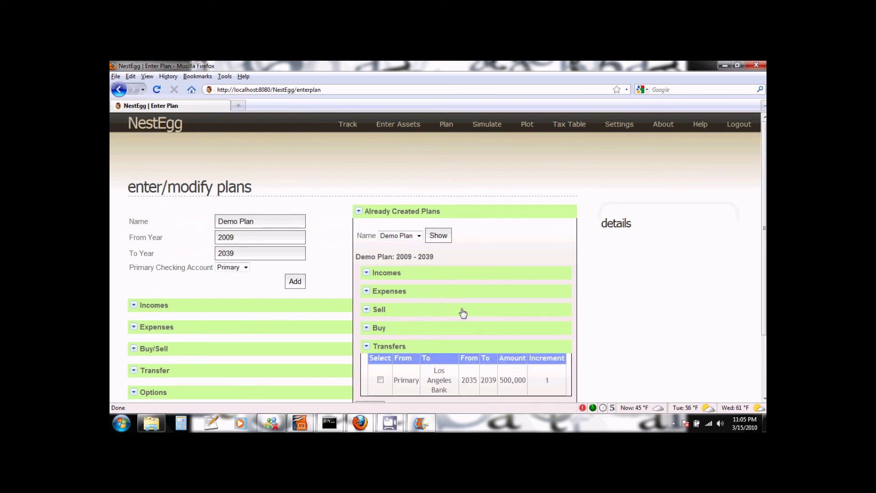
scroll(463, 312, down, 1)
scroll(462, 313, down, 2)
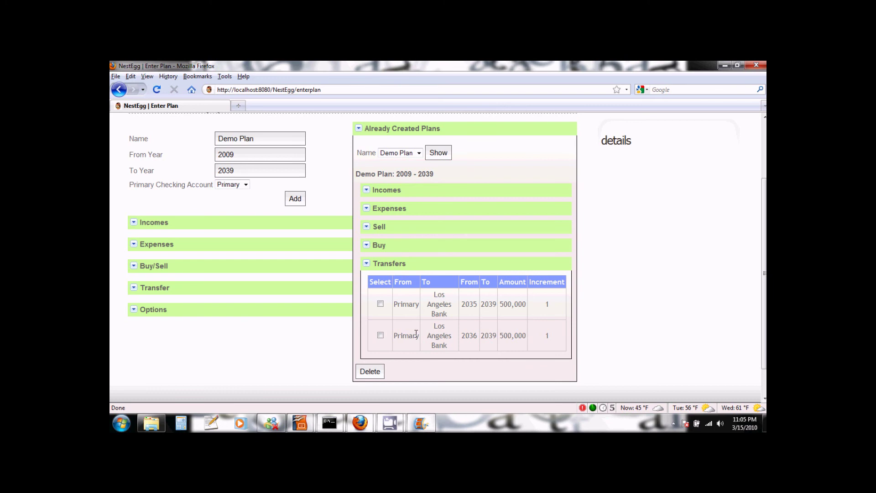
click(380, 304)
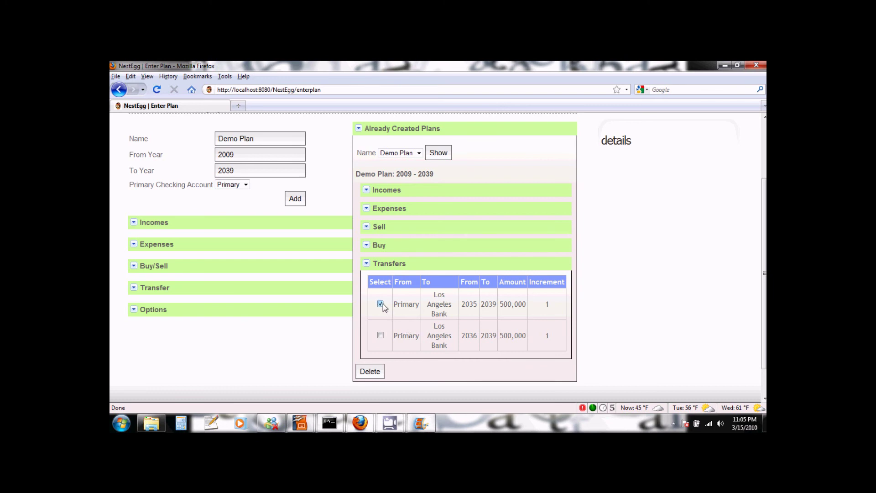
click(372, 372)
click(395, 348)
scroll(456, 344, down, 1)
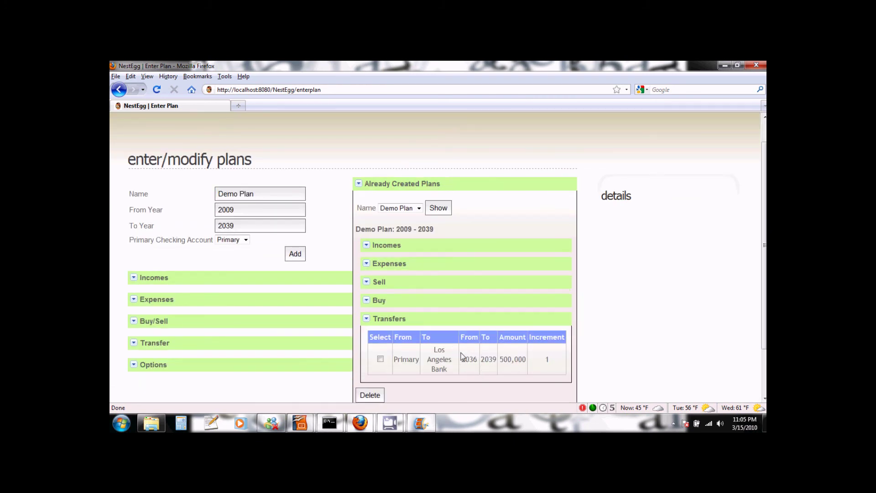
Simulate Demo Plan with the revised transfer and continue to the plot results page.
scroll(506, 184, up, 1)
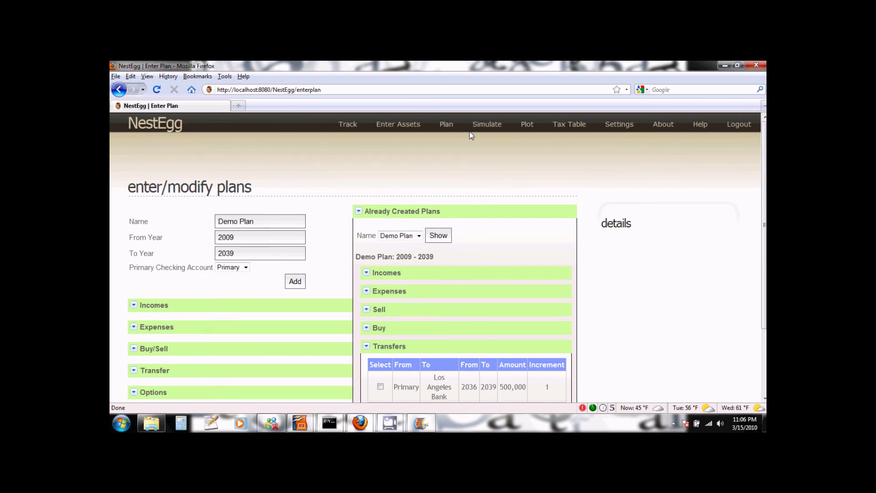
click(486, 125)
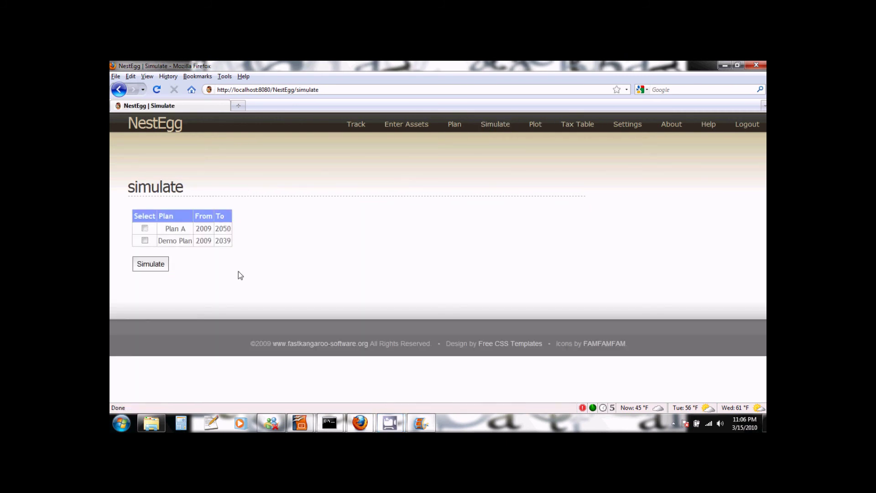
click(144, 241)
click(153, 266)
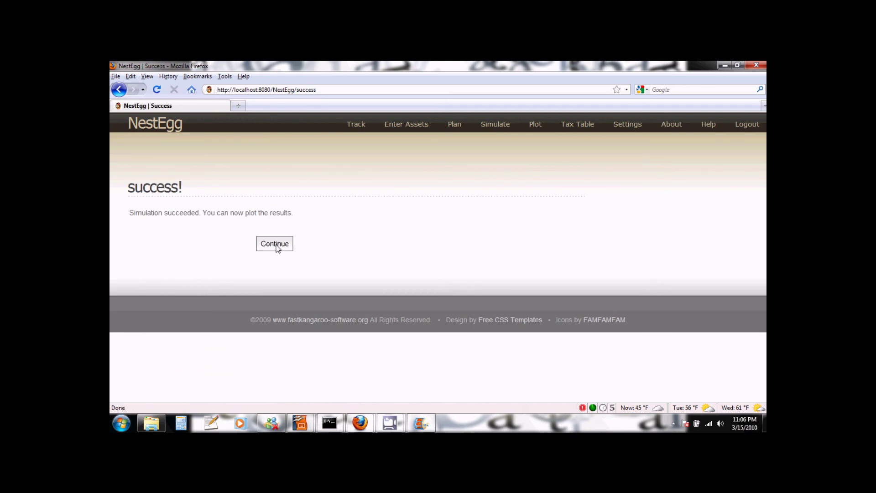
click(276, 245)
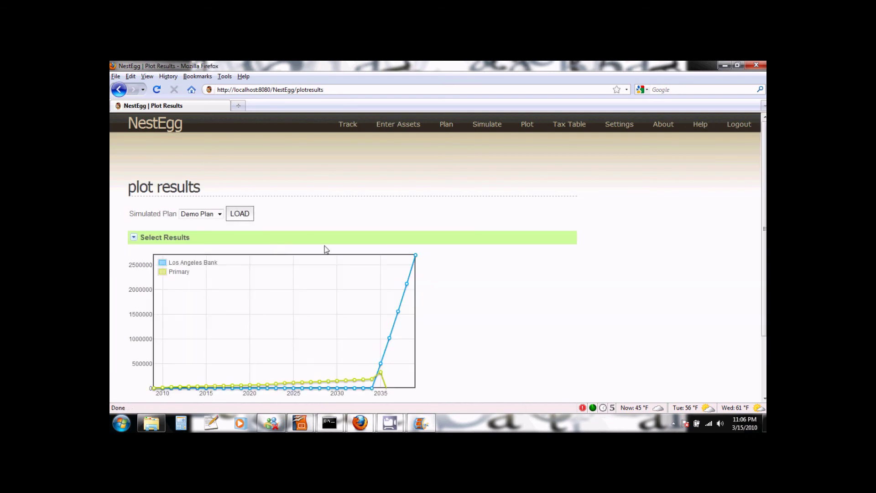
Load the newly simulated Demo Plan results and plot the NestEgg total.
click(219, 214)
click(213, 231)
click(239, 216)
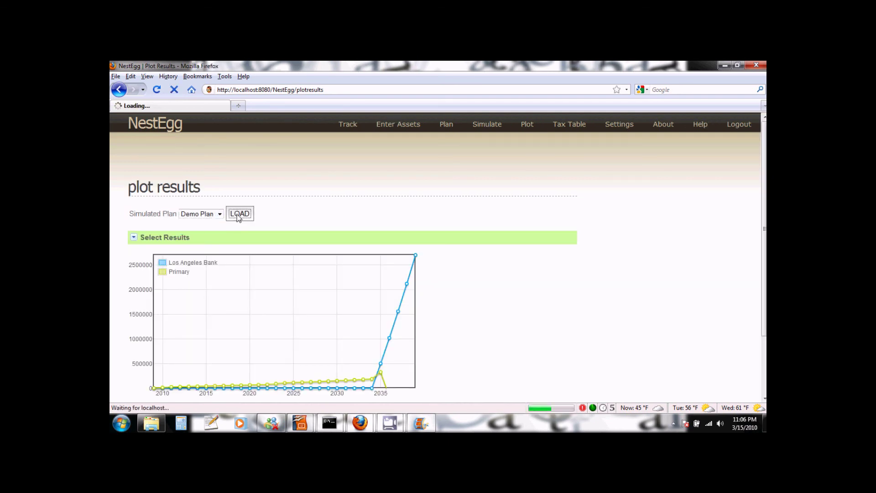
click(221, 241)
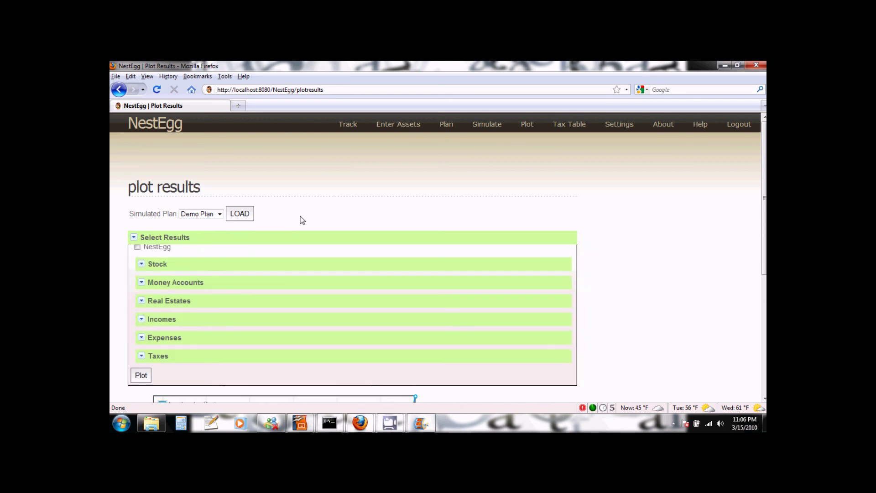
click(137, 268)
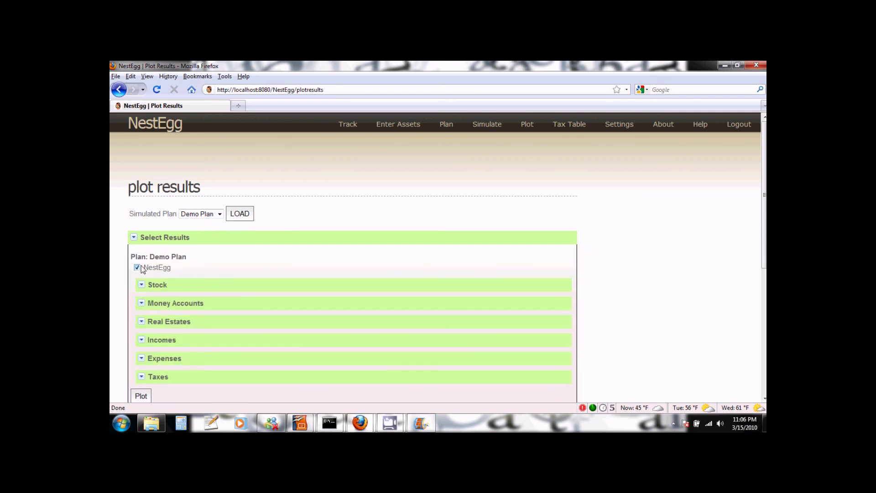
scroll(313, 221, down, 3)
click(141, 315)
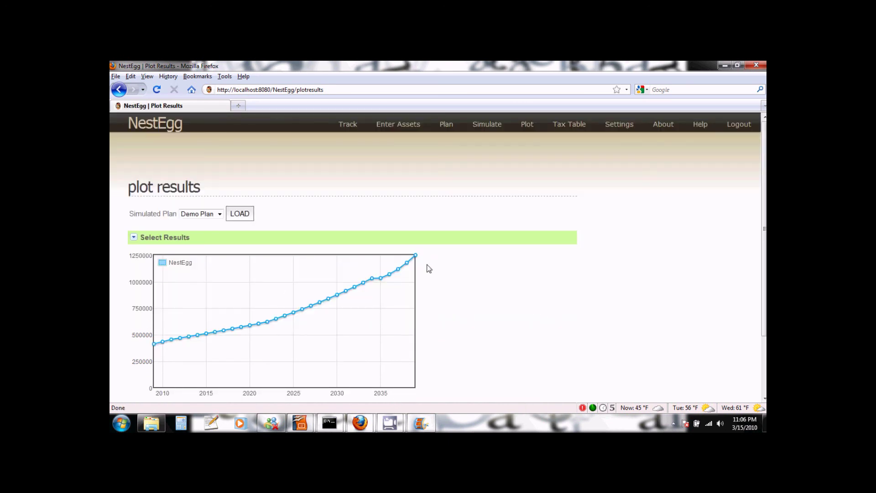
Deselect the NestEgg total and plot only the Primary money account from the new simulation.
click(230, 243)
click(137, 267)
click(159, 346)
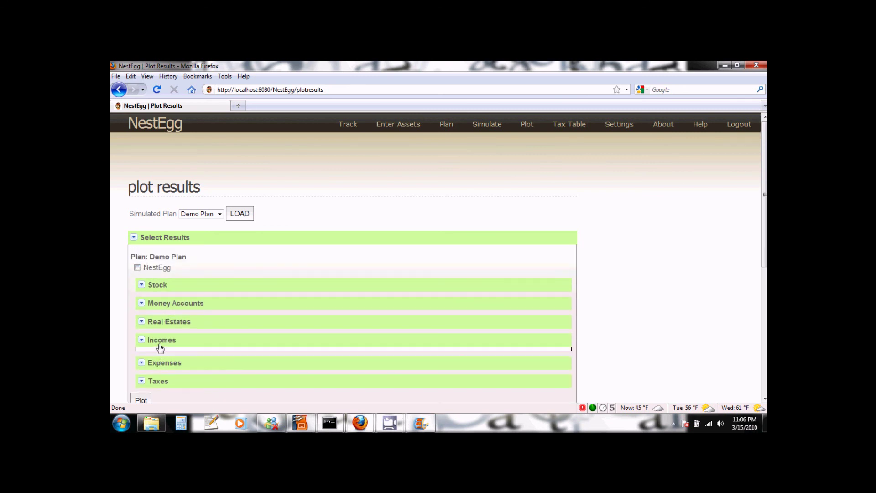
click(159, 342)
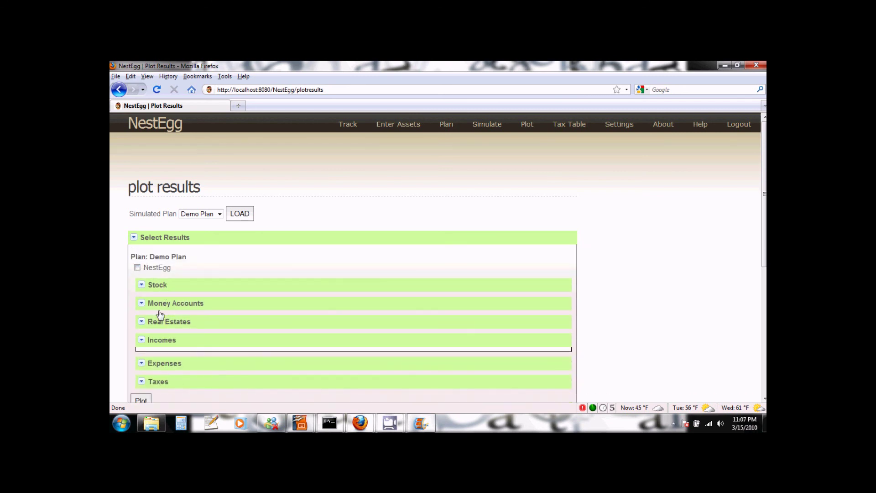
click(170, 303)
click(156, 359)
scroll(322, 328, down, 5)
click(141, 320)
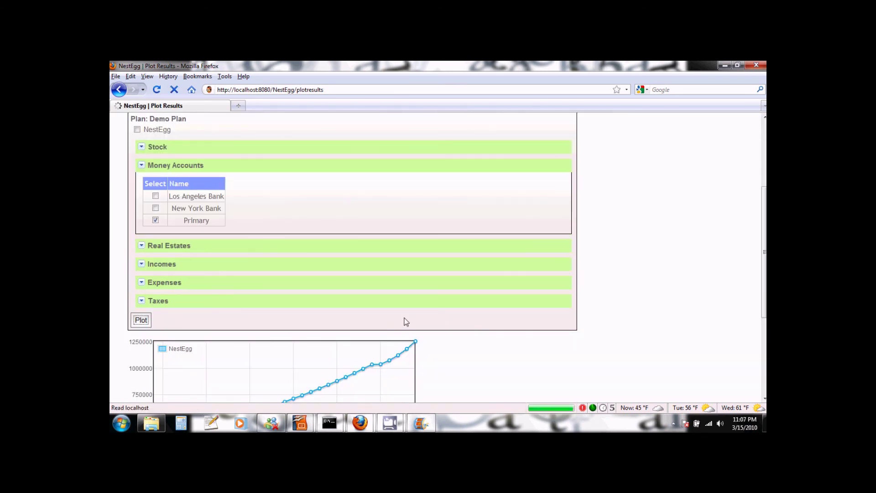
scroll(460, 320, down, 1)
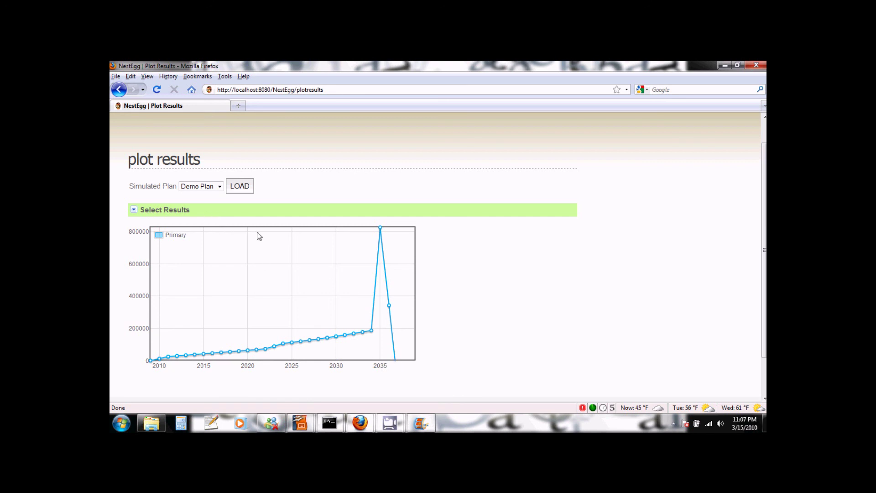
Plot Los Angeles Bank alongside Primary and inspect the chart points from 2035 onward.
click(191, 214)
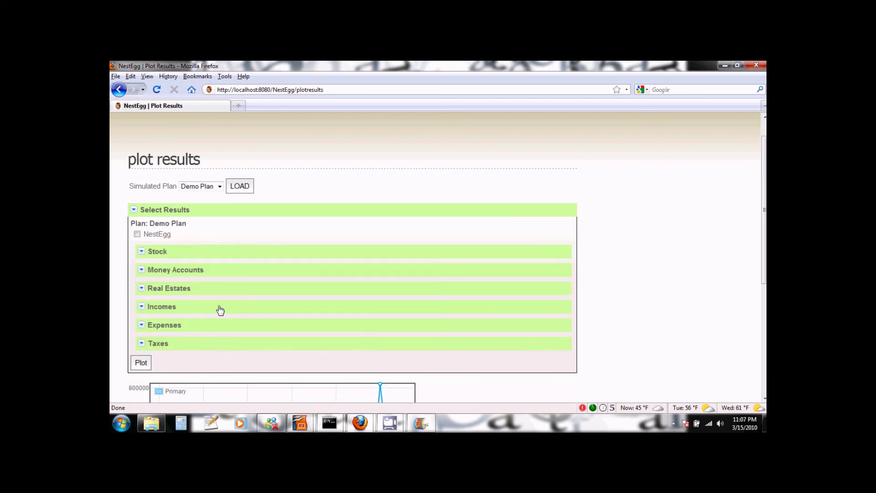
click(156, 276)
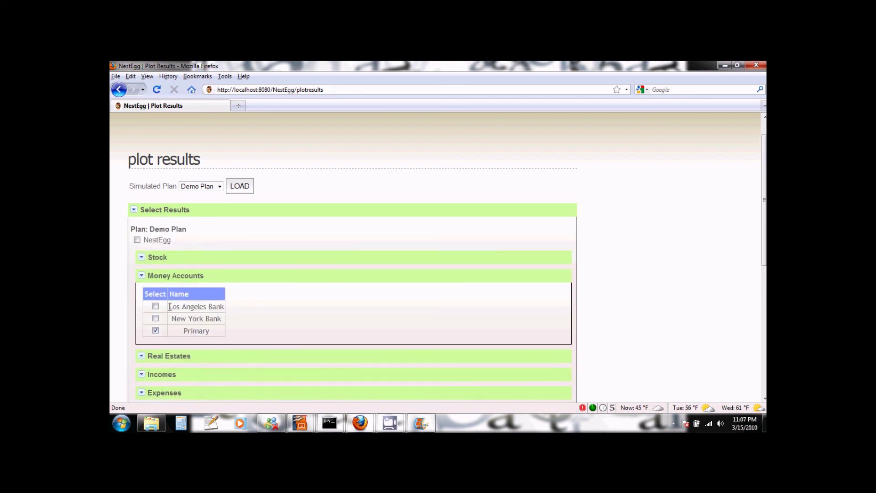
click(156, 306)
scroll(327, 293, down, 3)
click(143, 346)
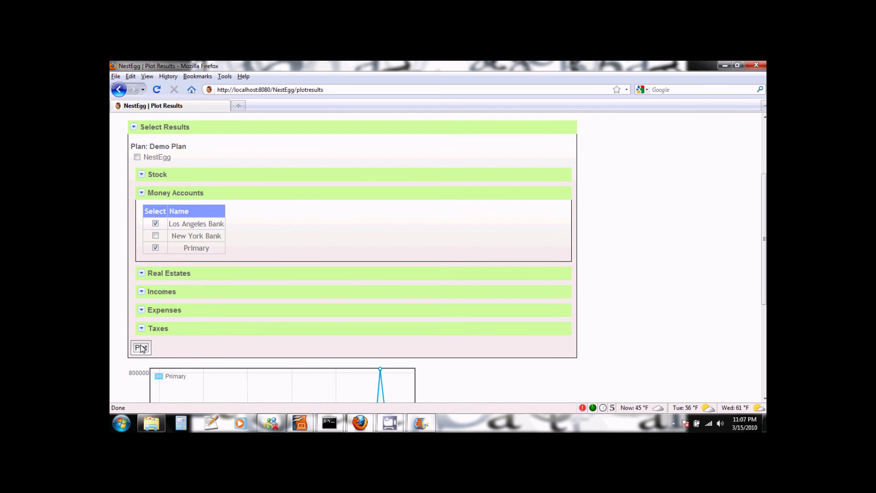
scroll(497, 280, down, 2)
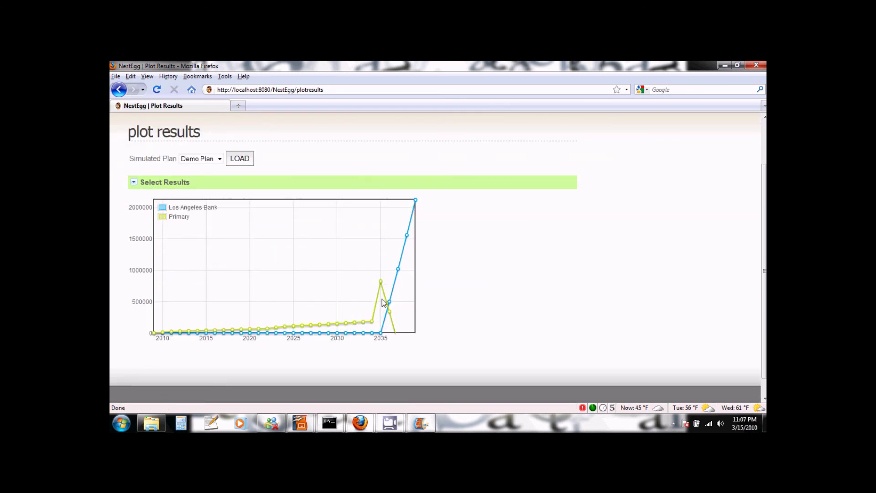
mouse_move(391, 304)
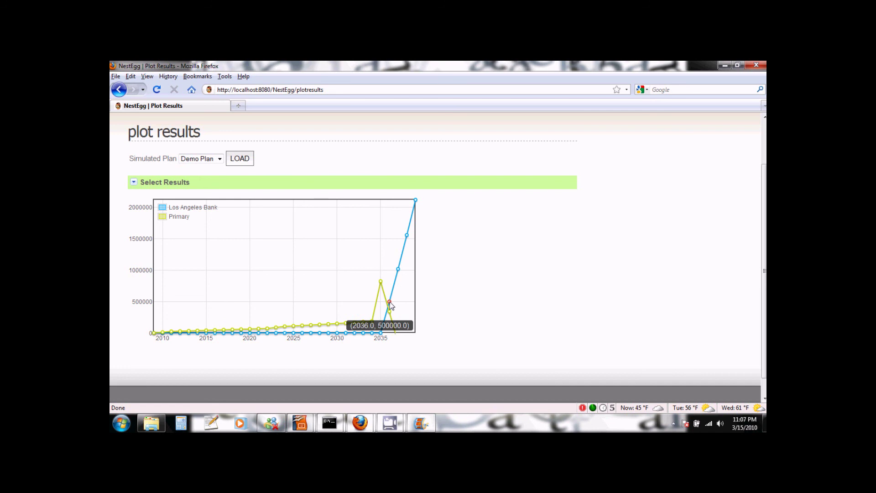
mouse_move(400, 270)
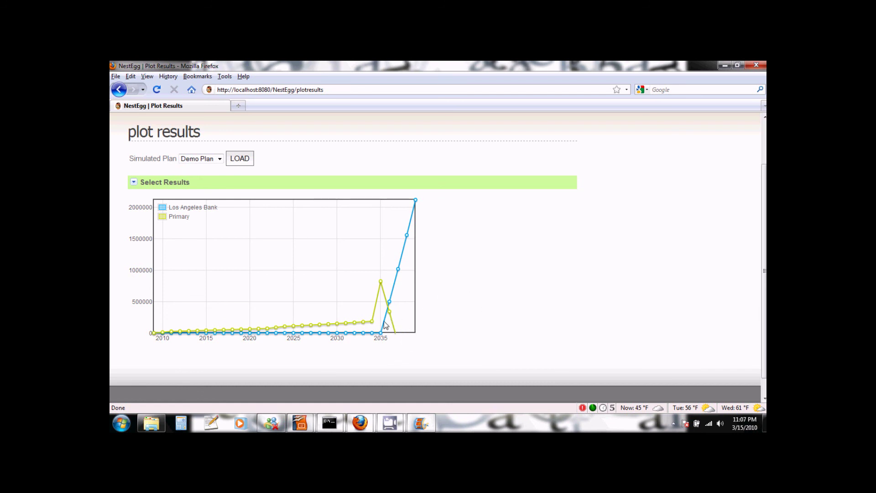
mouse_move(382, 338)
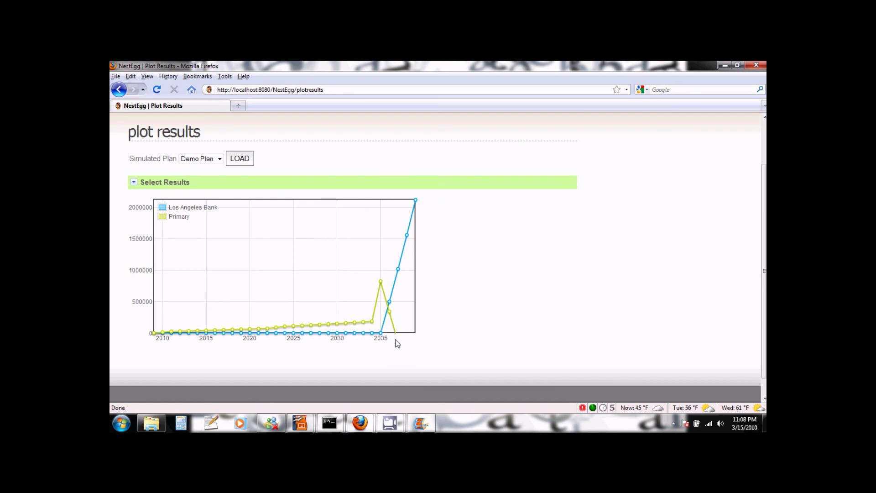